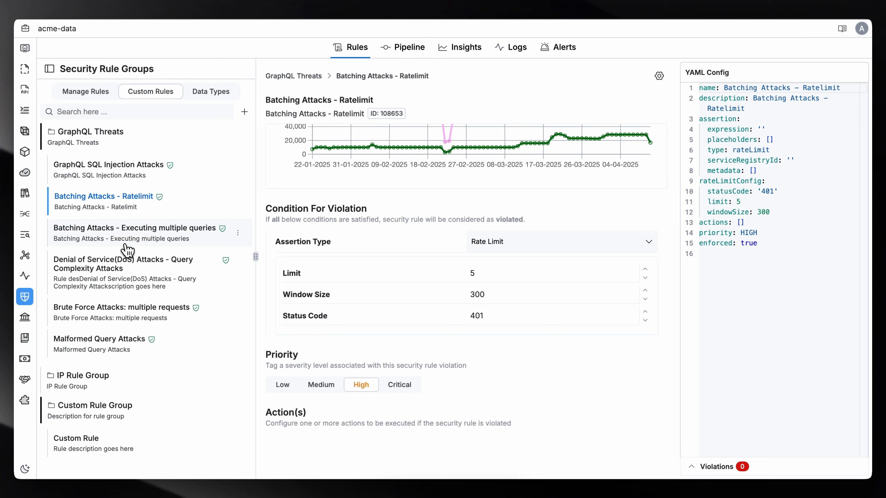
- Open the "Batching Attacks - Executing multiple queries" rule and review the Registry ID options of the VPN Ip Validator Rule
{"action": "left_click", "coordinate": [135, 230]}
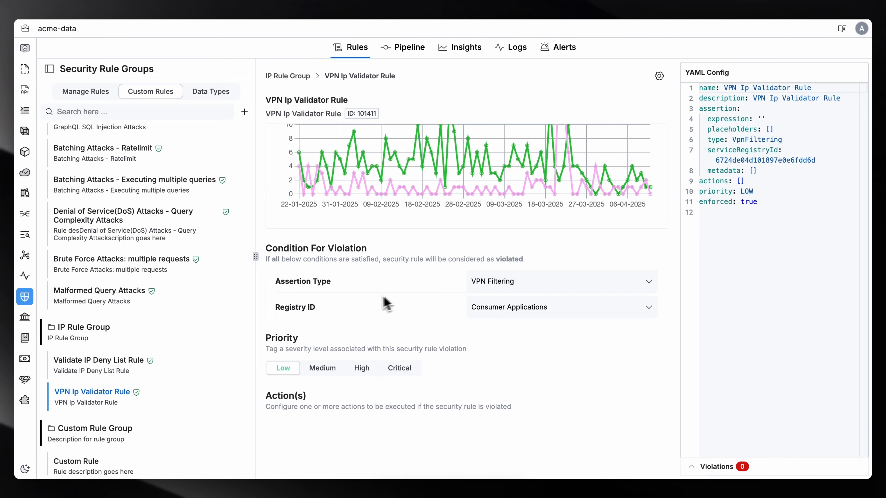
{"action": "left_click", "coordinate": [509, 311]}
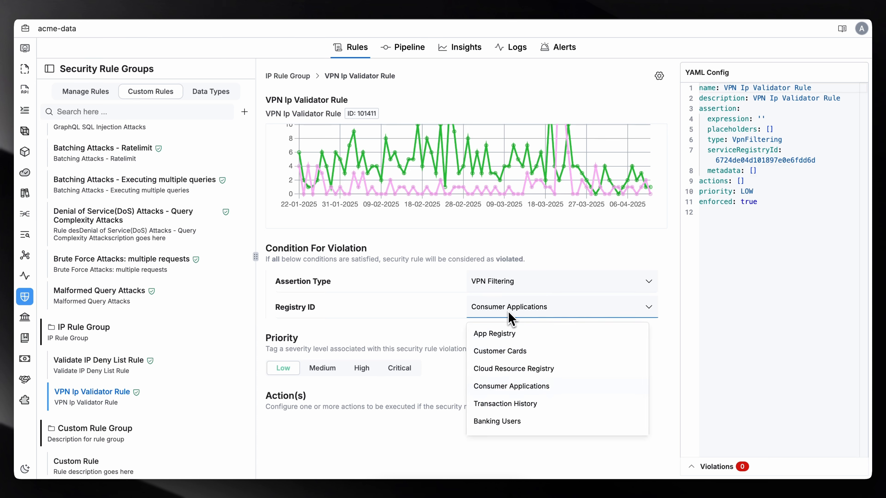
{"action": "left_click", "coordinate": [453, 362]}
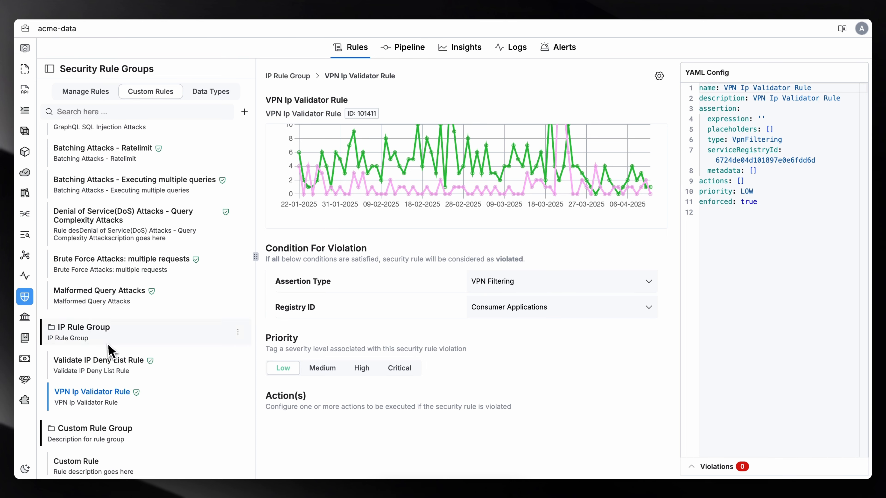
{"action": "mouse_move", "coordinate": [87, 331]}
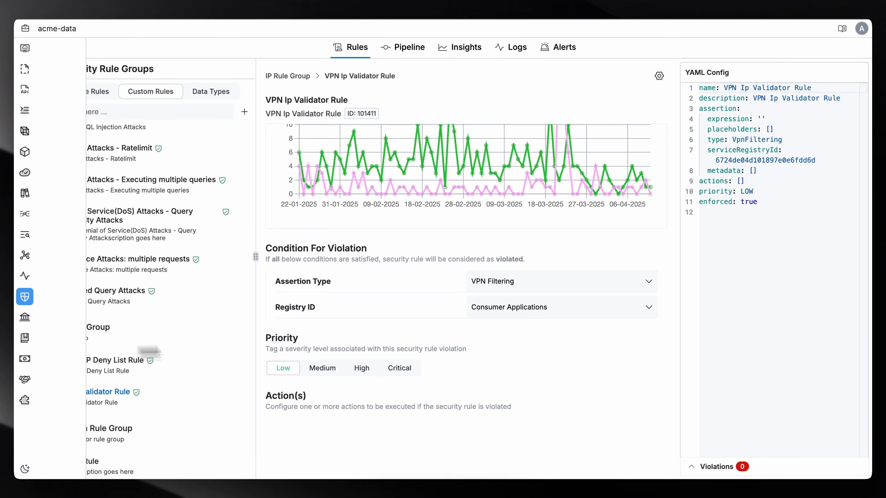
{"action": "left_click", "coordinate": [536, 314]}
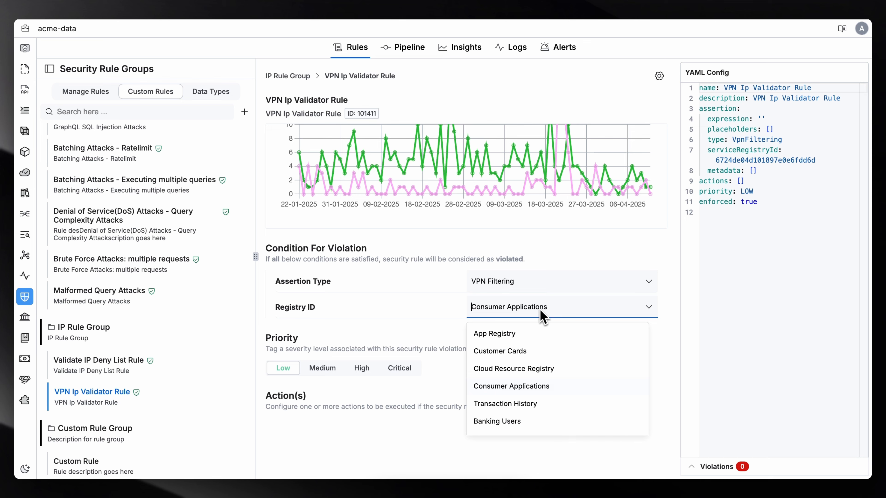
{"action": "left_click", "coordinate": [412, 337]}
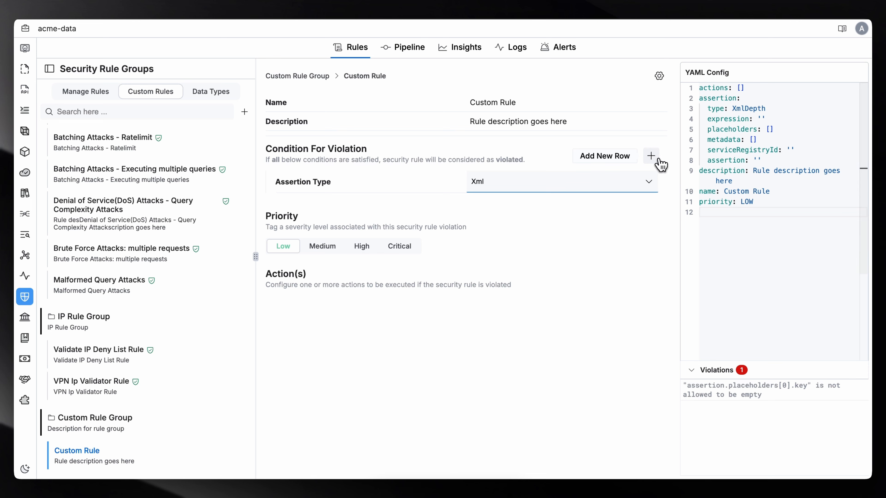
- Add a metadata row to the Custom Rule's Xml condition and view its data type options
{"action": "left_click", "coordinate": [658, 158]}
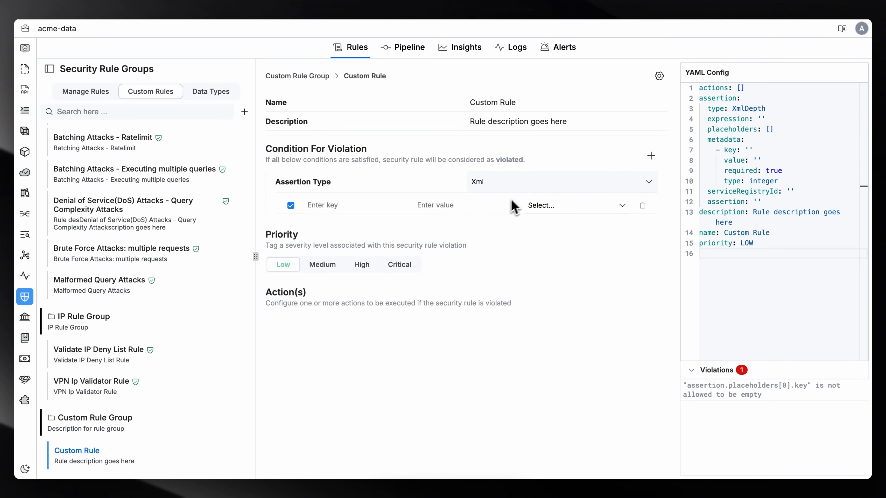
{"action": "left_click", "coordinate": [530, 205]}
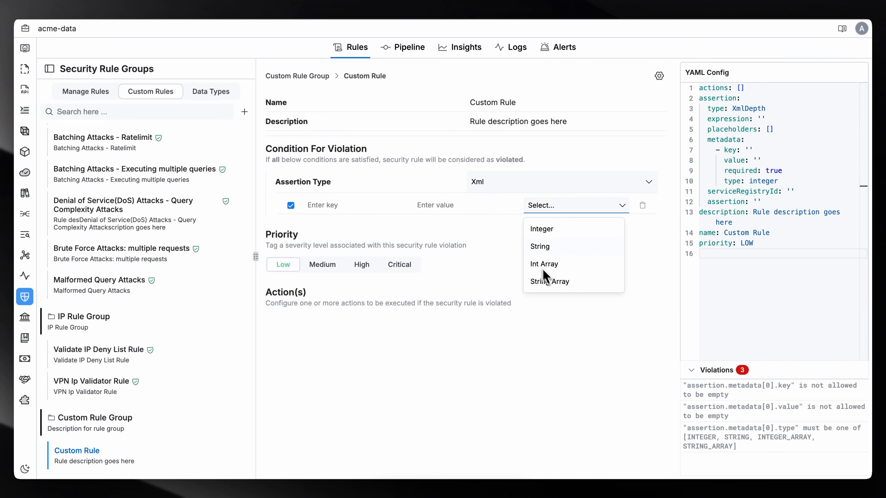
{"action": "left_click", "coordinate": [500, 231]}
{"action": "left_click", "coordinate": [518, 188]}
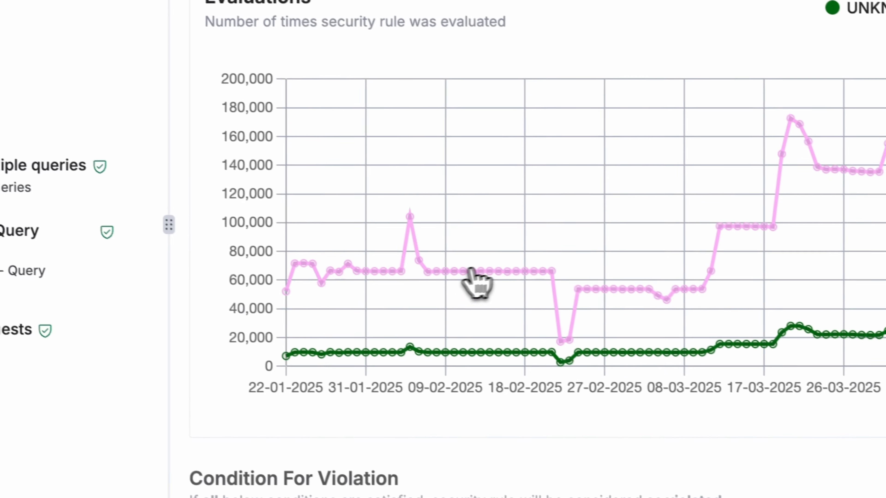
- Set the Custom Rule's assertion type to Compliance and choose Request Headers as the field for the Is Compliant condition
{"action": "scroll", "coordinate": [476, 283], "scroll_direction": "down", "scroll_amount": 5}
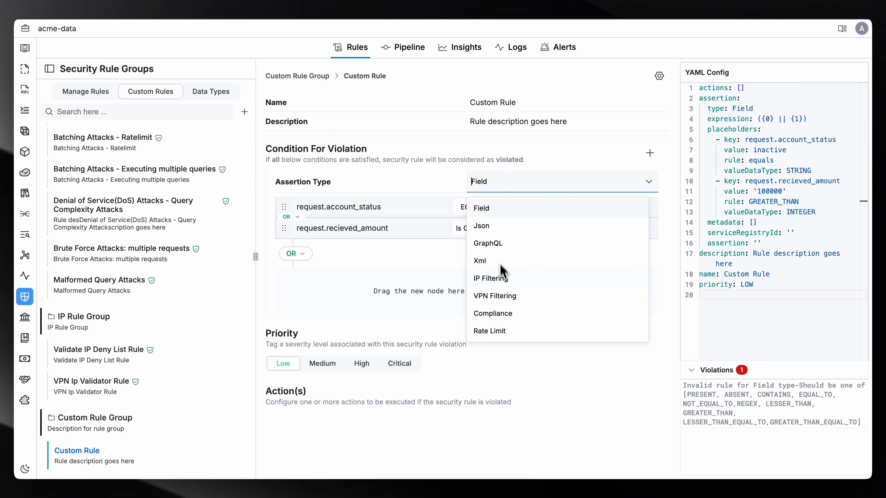
{"action": "left_click", "coordinate": [505, 313]}
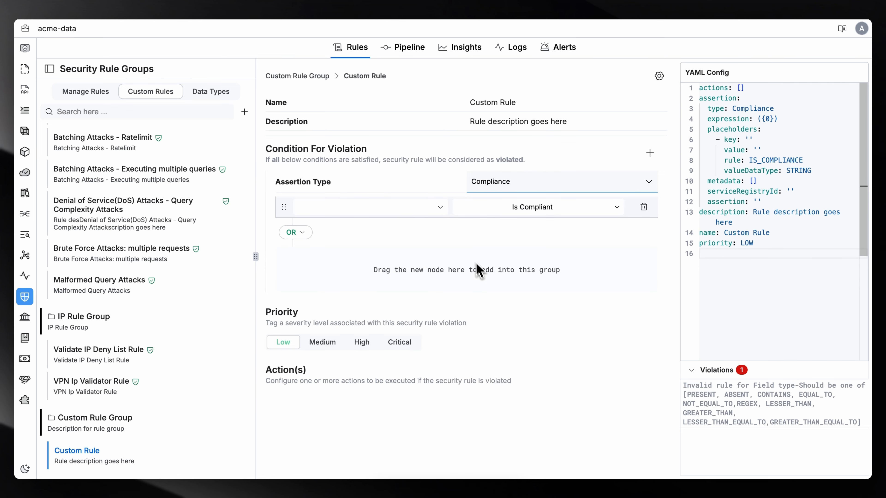
{"action": "left_click", "coordinate": [428, 215]}
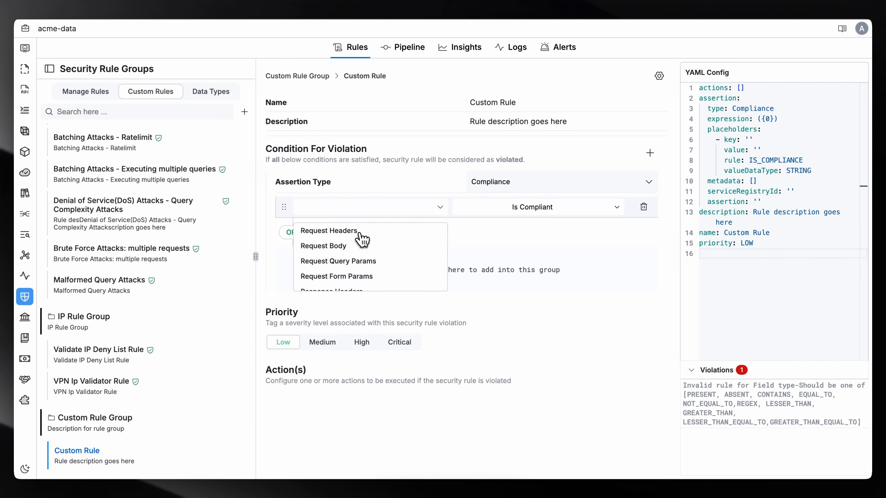
{"action": "scroll", "coordinate": [361, 240], "scroll_direction": "down", "scroll_amount": 2}
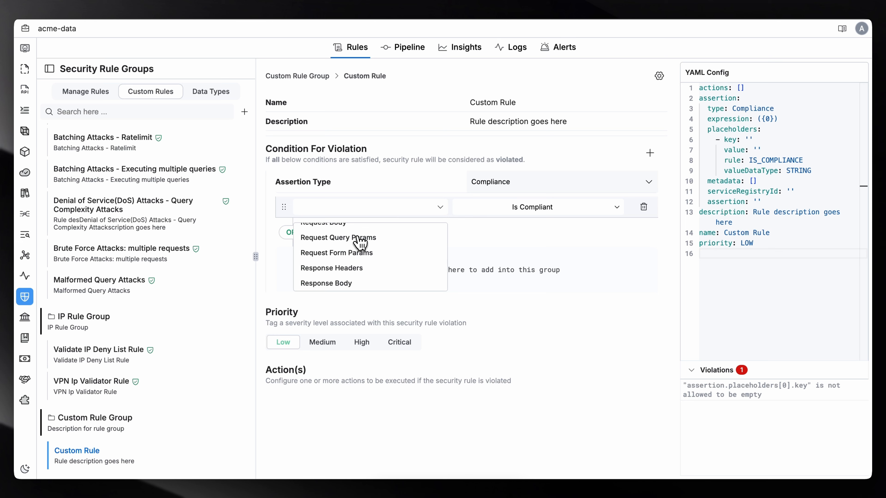
{"action": "scroll", "coordinate": [359, 243], "scroll_direction": "up", "scroll_amount": 2}
{"action": "left_click", "coordinate": [348, 236]}
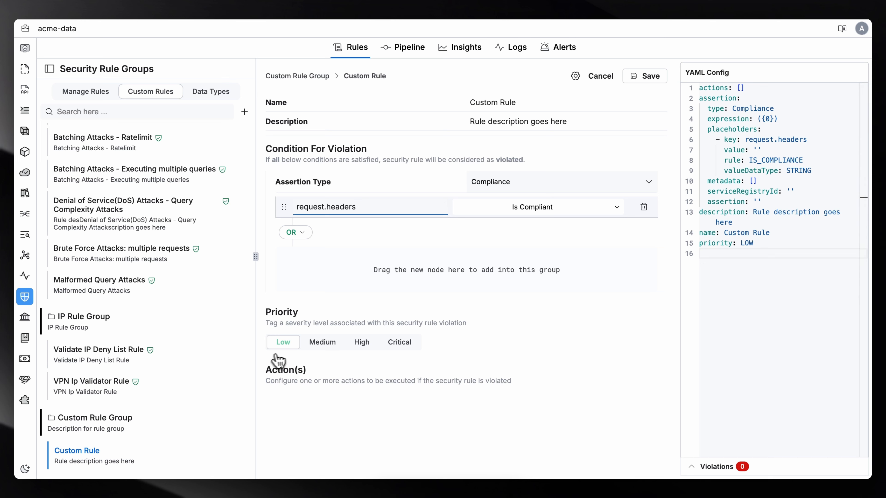
- Add a Send Alert via Email action to the Custom Rule, then remove it
{"action": "mouse_move", "coordinate": [655, 384]}
{"action": "left_click", "coordinate": [664, 378]}
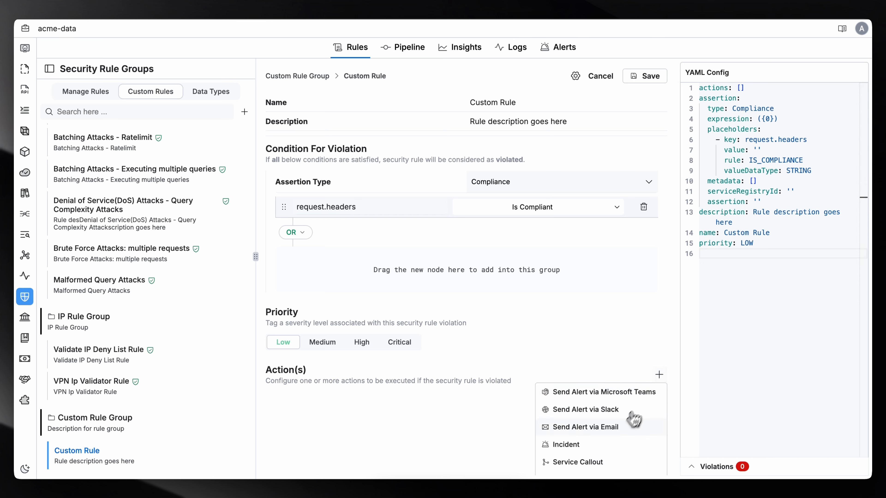
{"action": "left_click", "coordinate": [617, 433]}
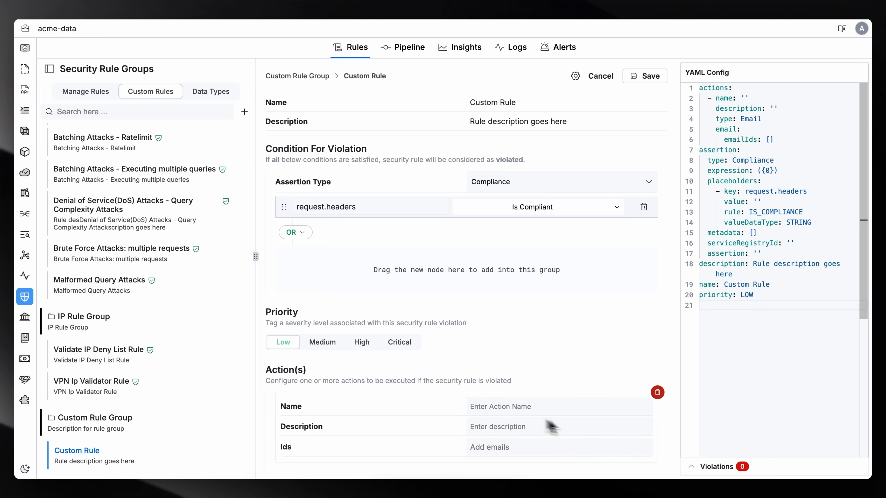
{"action": "left_click", "coordinate": [658, 393]}
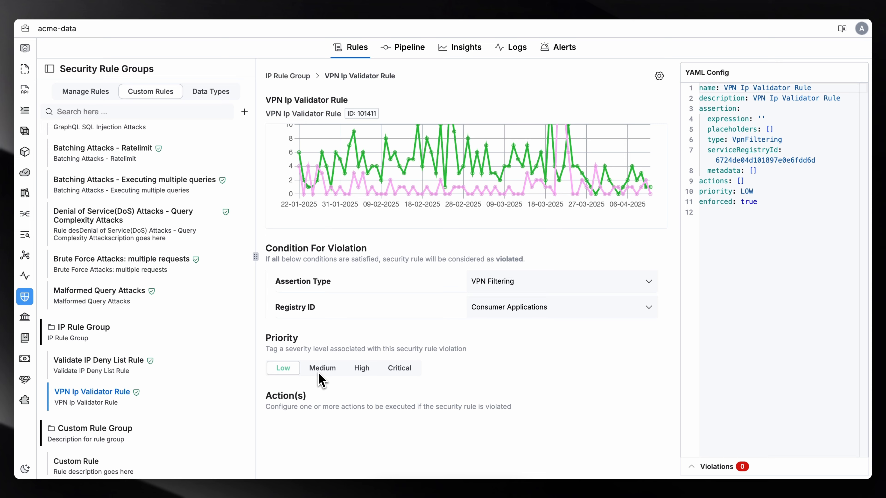
- Add a Service Callout action to the VPN Ip Validator Rule
{"action": "scroll", "coordinate": [320, 379], "scroll_direction": "down", "scroll_amount": 3}
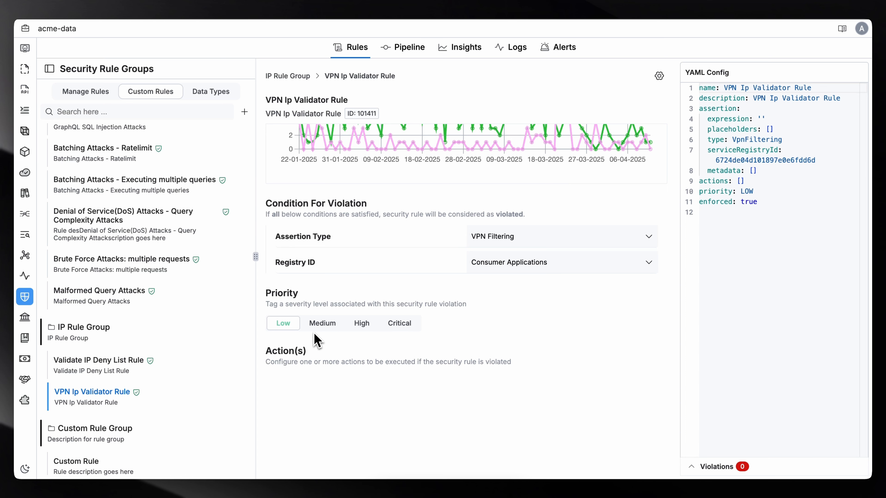
{"action": "scroll", "coordinate": [315, 340], "scroll_direction": "down", "scroll_amount": 1}
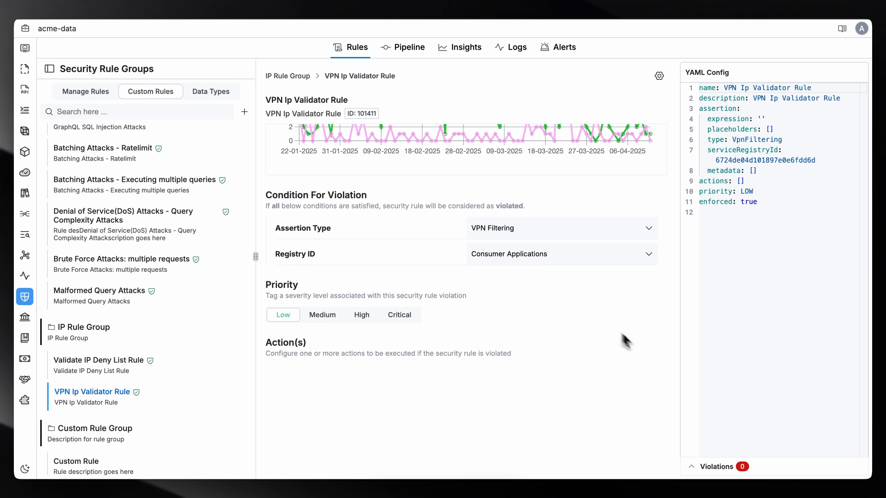
{"action": "mouse_move", "coordinate": [664, 354]}
{"action": "mouse_move", "coordinate": [589, 344]}
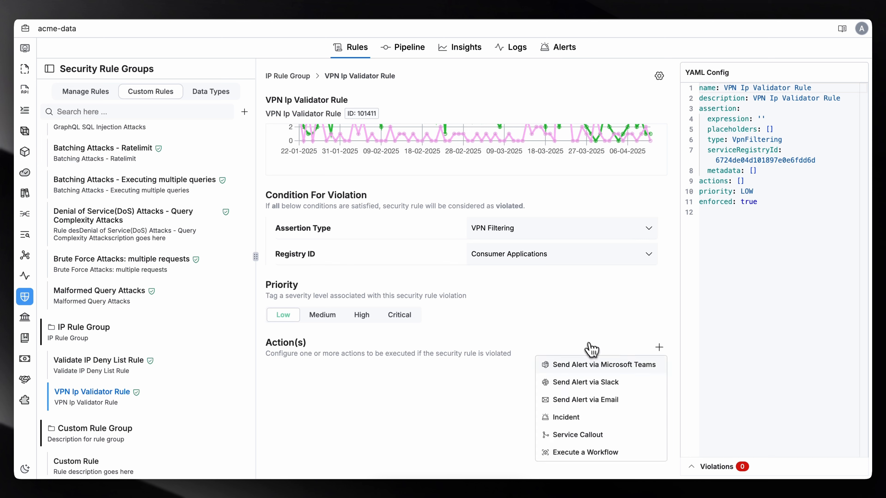
{"action": "left_click", "coordinate": [615, 441]}
- Review the Service Callout's request details and payload fields, and delete the action from the VPN Ip Validator Rule
{"action": "scroll", "coordinate": [572, 404], "scroll_direction": "down", "scroll_amount": 5}
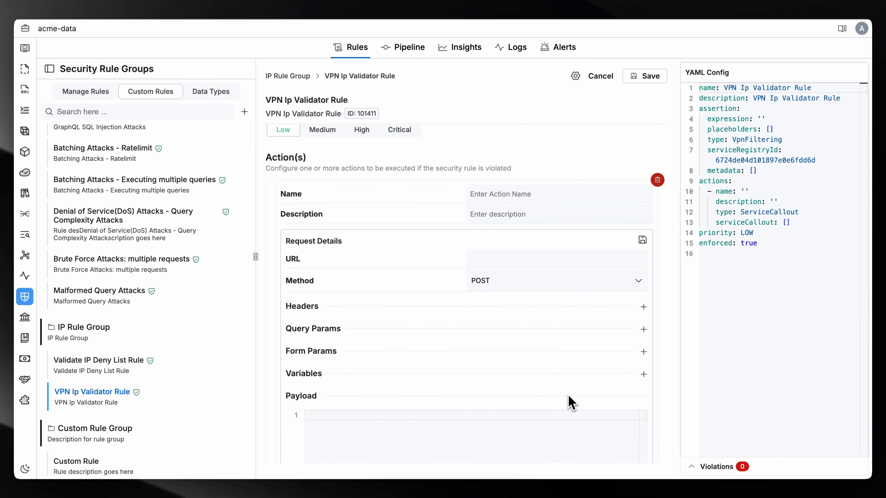
{"action": "scroll", "coordinate": [538, 253], "scroll_direction": "down", "scroll_amount": 2}
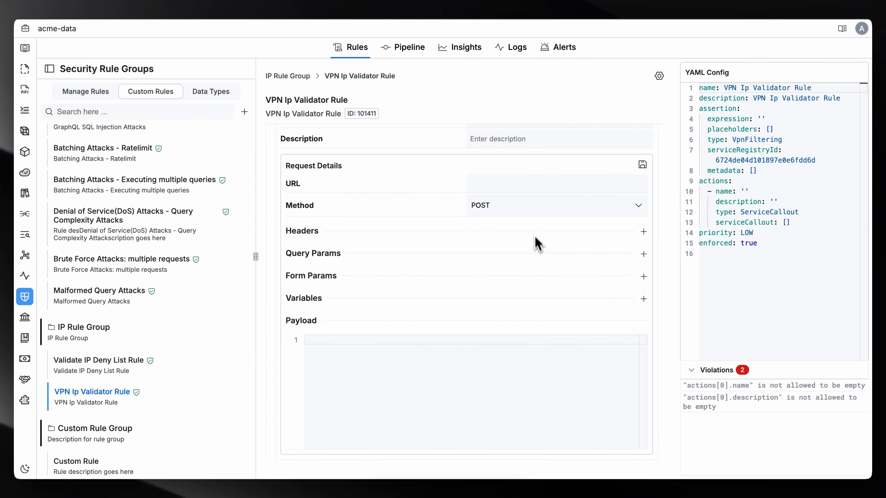
{"action": "scroll", "coordinate": [551, 291], "scroll_direction": "down", "scroll_amount": 1}
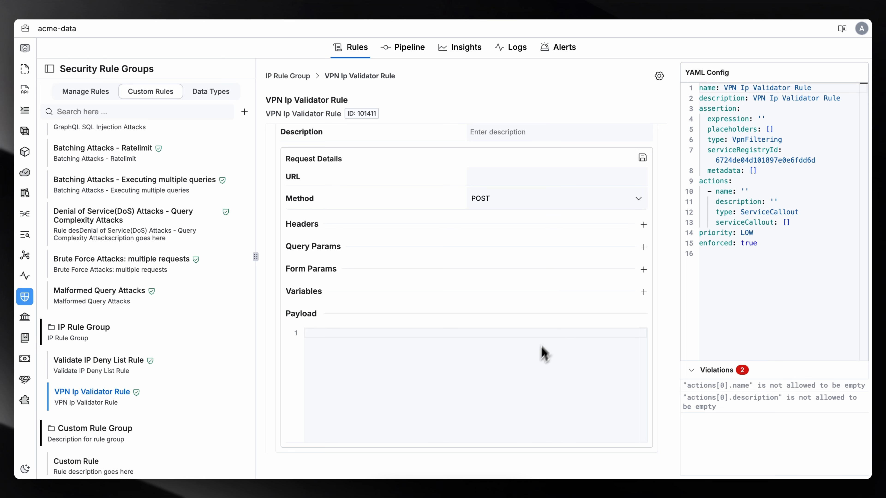
{"action": "scroll", "coordinate": [548, 342], "scroll_direction": "up", "scroll_amount": 3}
{"action": "left_click", "coordinate": [657, 221]}
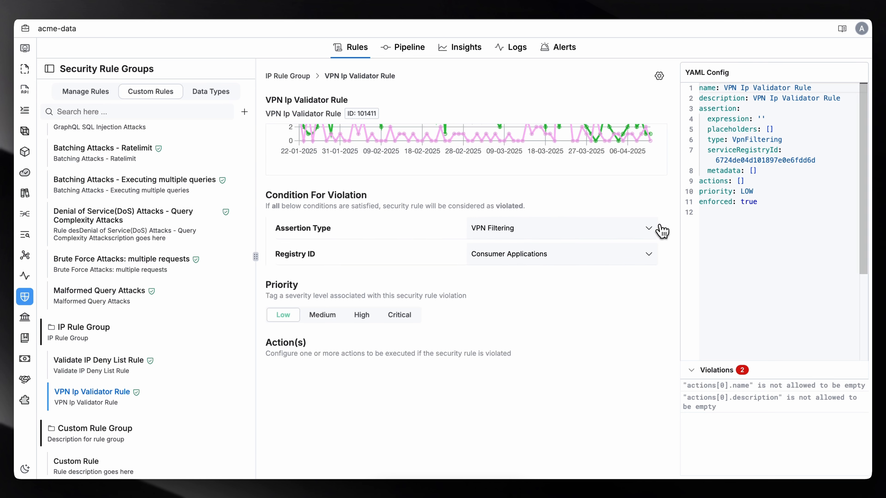
- Add an Execute a Workflow action to the VPN Ip Validator Rule
{"action": "left_click", "coordinate": [659, 348]}
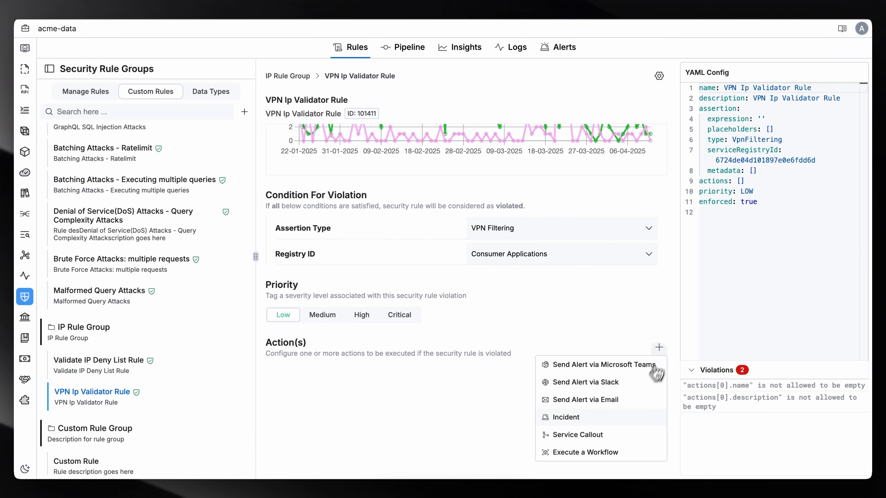
{"action": "left_click", "coordinate": [625, 458]}
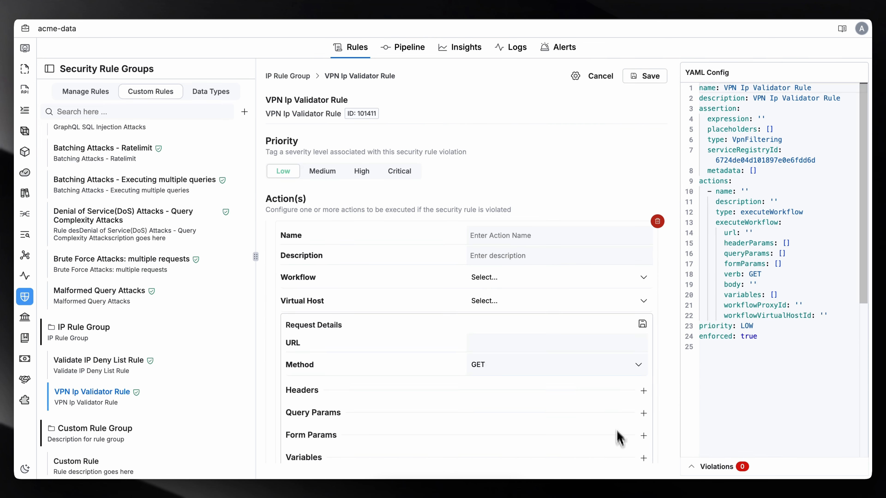
{"action": "scroll", "coordinate": [613, 436], "scroll_direction": "down", "scroll_amount": 2}
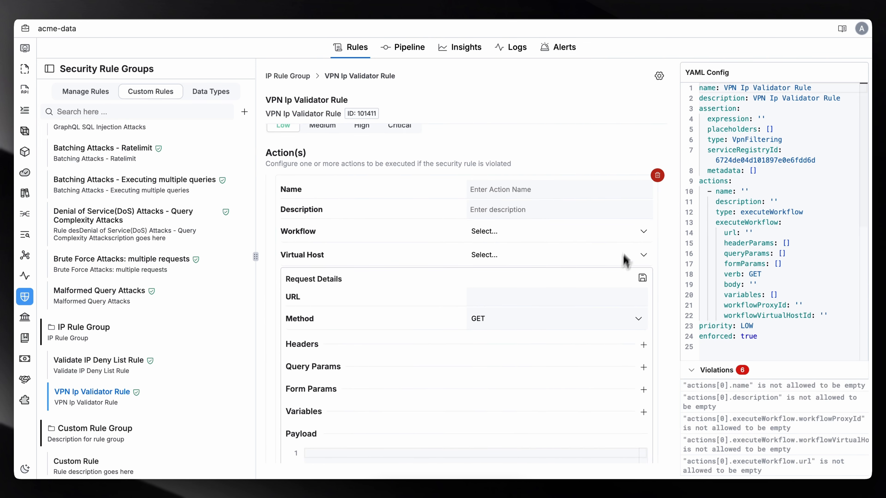
- Set the action's workflow to Get Dashboard Data and its virtual host to Acme-Data
{"action": "left_click", "coordinate": [633, 231]}
{"action": "scroll", "coordinate": [545, 318], "scroll_direction": "down", "scroll_amount": 5}
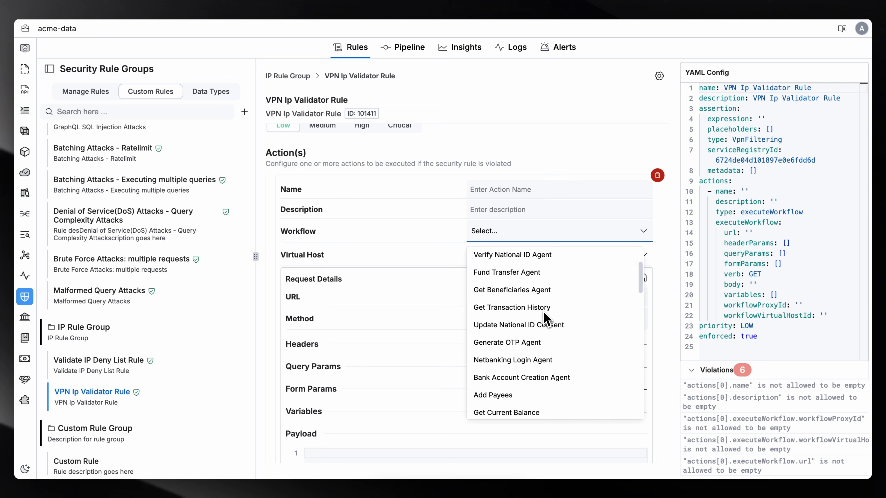
{"action": "scroll", "coordinate": [544, 318], "scroll_direction": "up", "scroll_amount": 4}
{"action": "scroll", "coordinate": [546, 316], "scroll_direction": "up", "scroll_amount": 2}
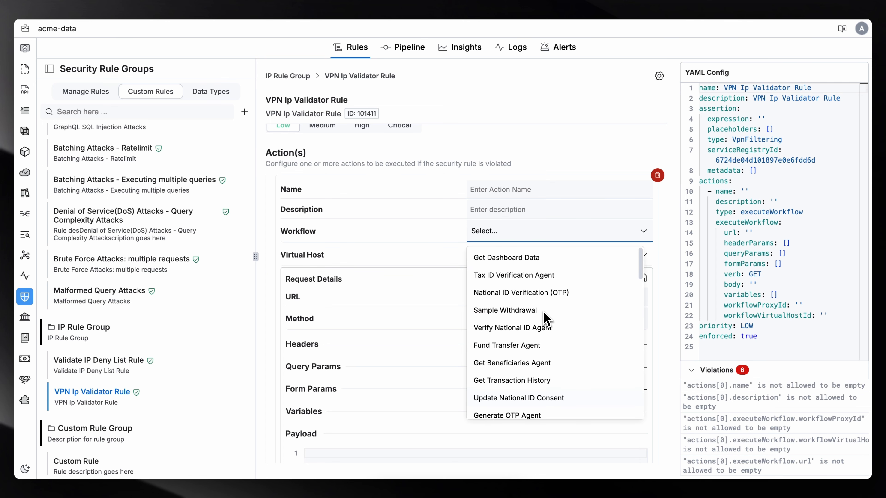
{"action": "left_click", "coordinate": [498, 265]}
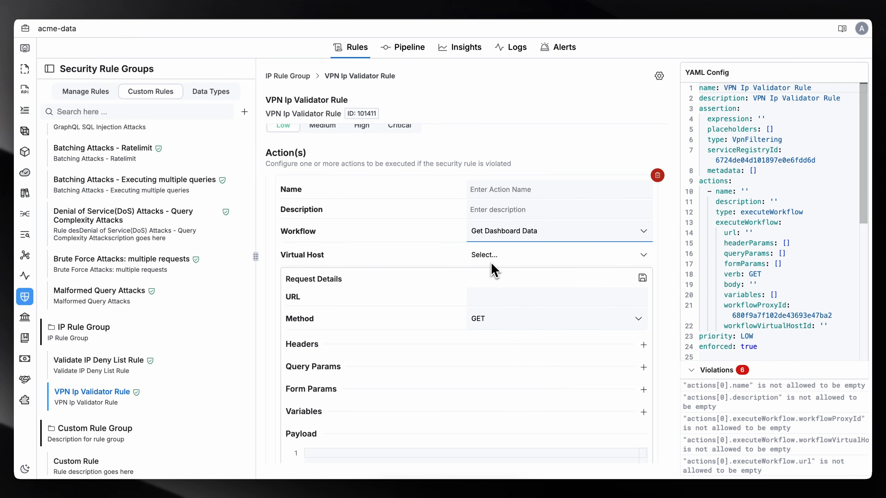
{"action": "left_click", "coordinate": [569, 257]}
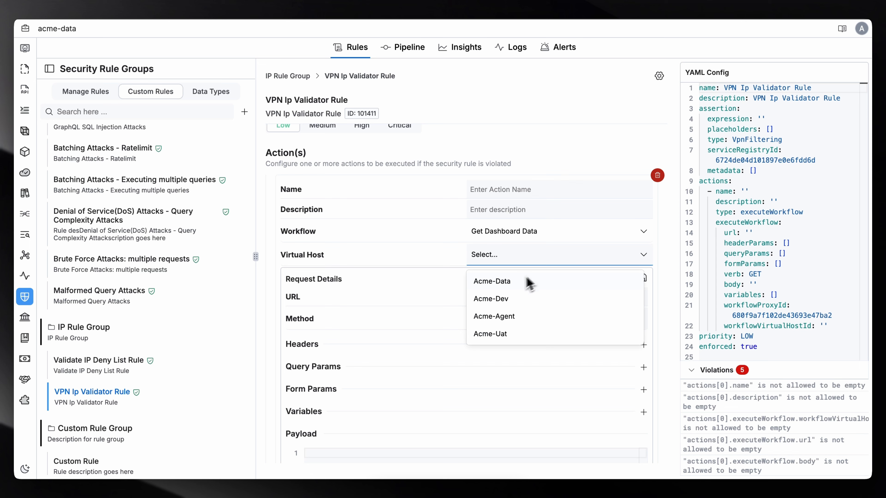
{"action": "left_click", "coordinate": [519, 282]}
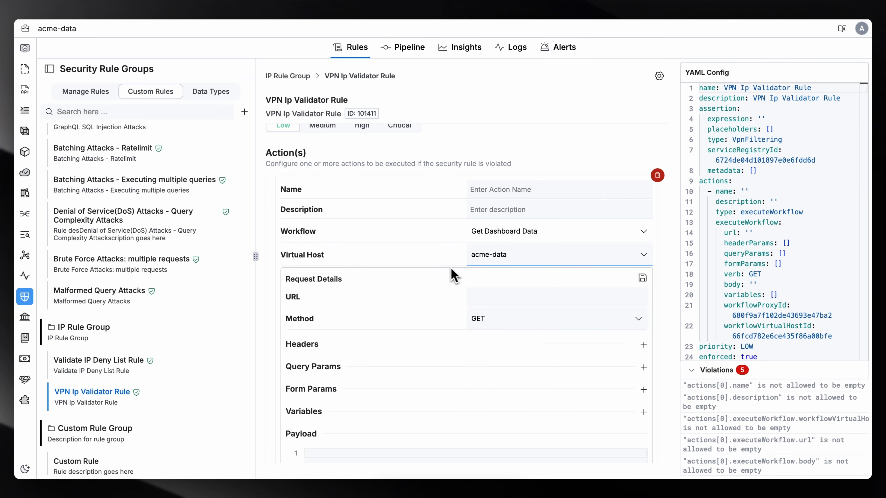
{"action": "scroll", "coordinate": [459, 273], "scroll_direction": "up", "scroll_amount": 3}
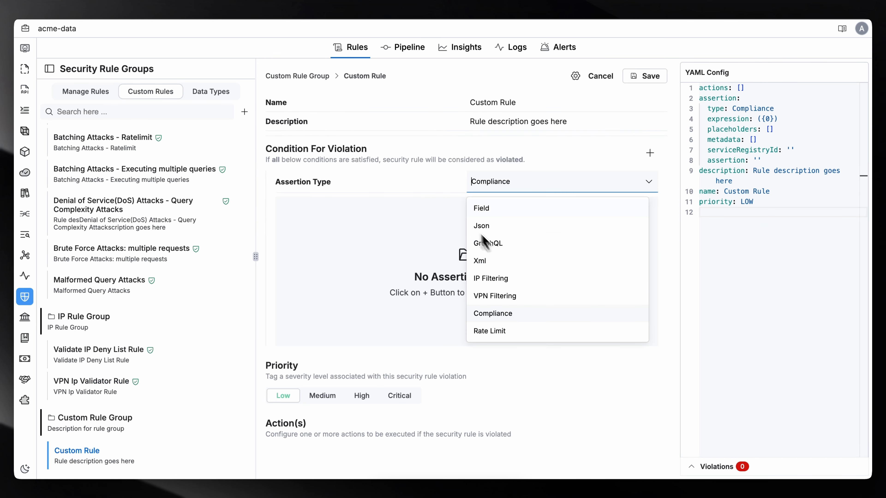
- Review the Custom Rule's available assertion types and its Actions section
{"action": "left_click", "coordinate": [443, 196]}
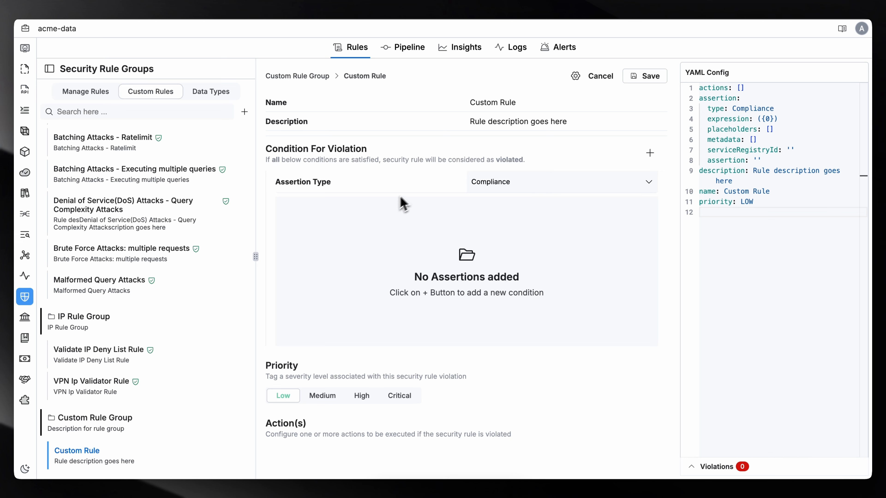
{"action": "scroll", "coordinate": [450, 339], "scroll_direction": "down", "scroll_amount": 2}
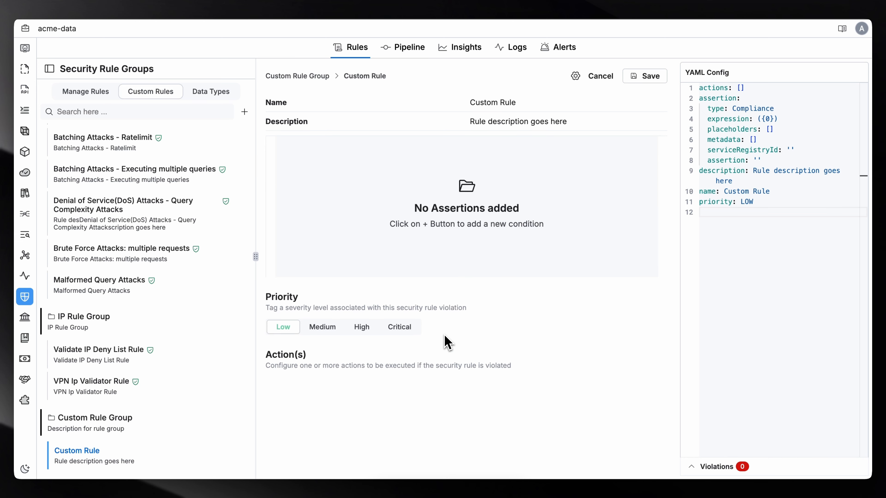
{"action": "mouse_move", "coordinate": [643, 381]}
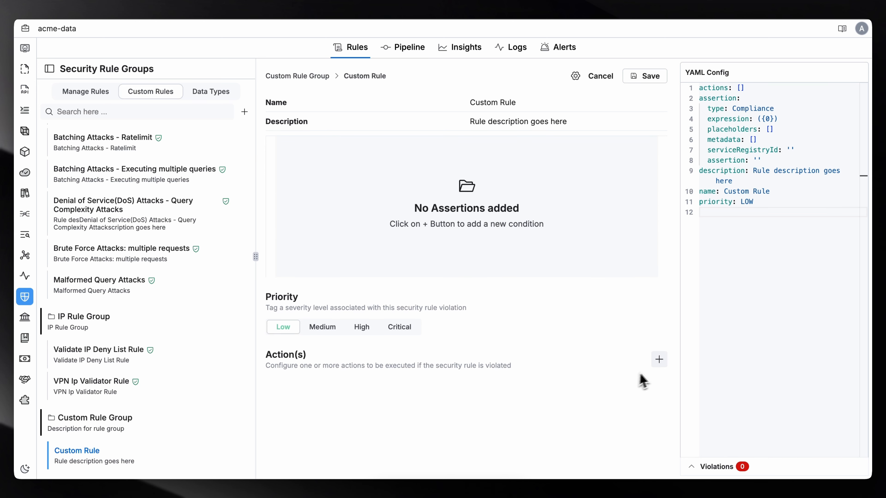